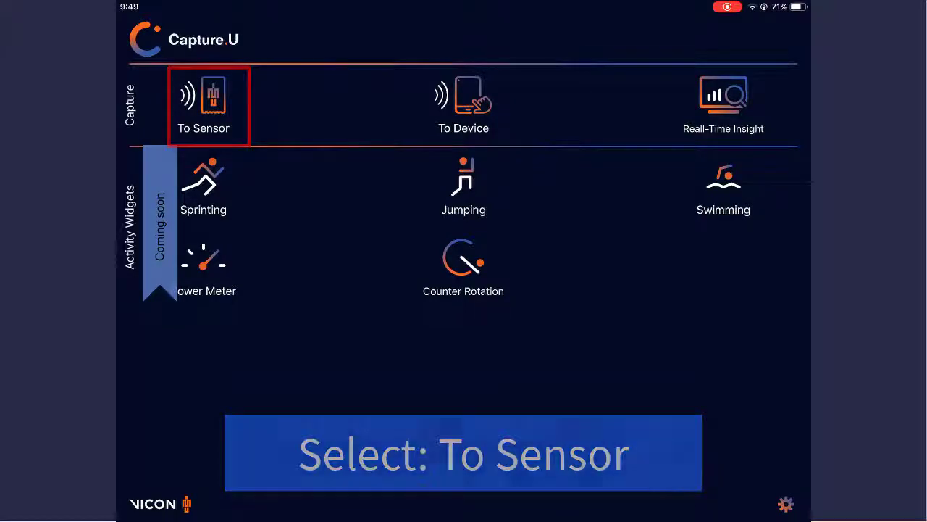
# Create a new session named Tutorial with a photo of the sensors
pyautogui.click(203, 105)
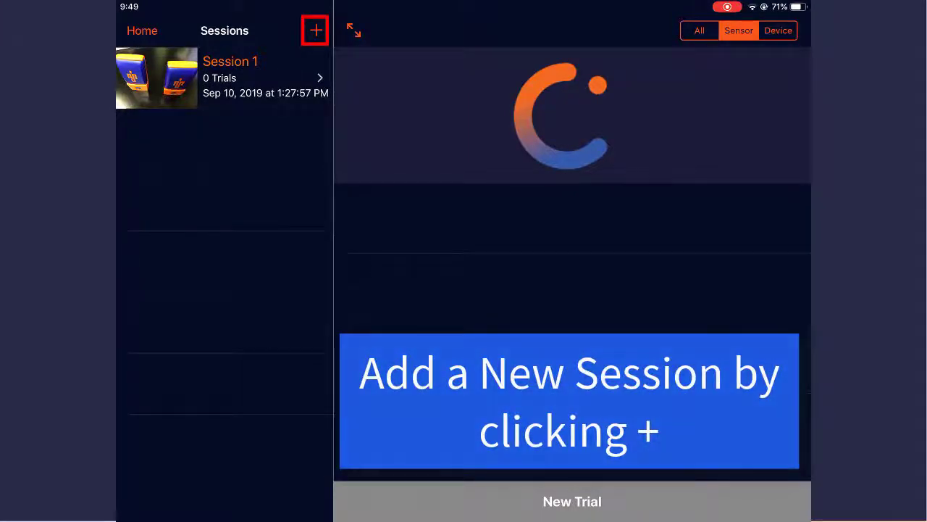
pyautogui.click(316, 30)
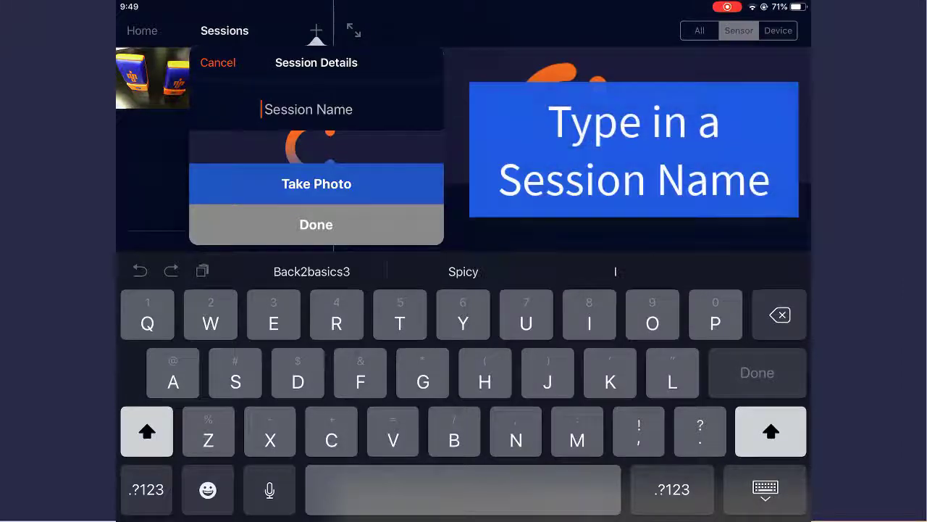
pyautogui.write('Tutorial')
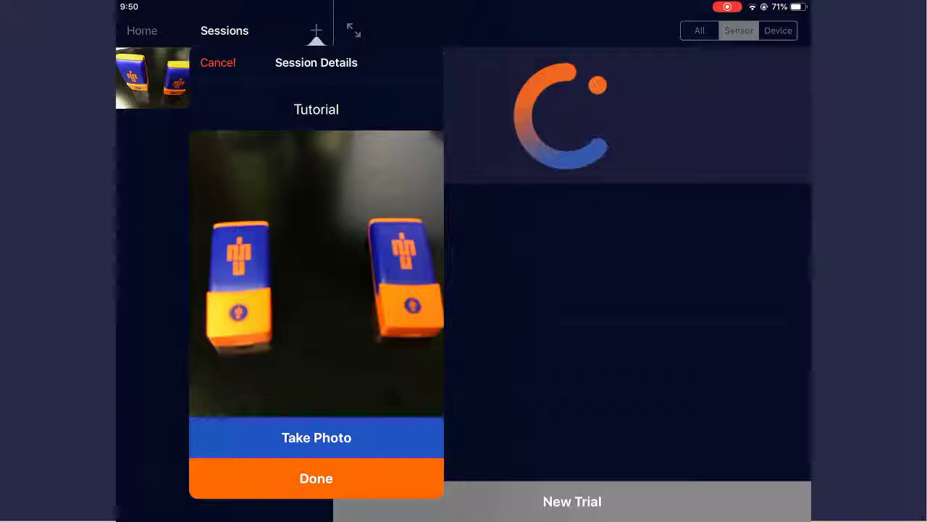
pyautogui.click(316, 478)
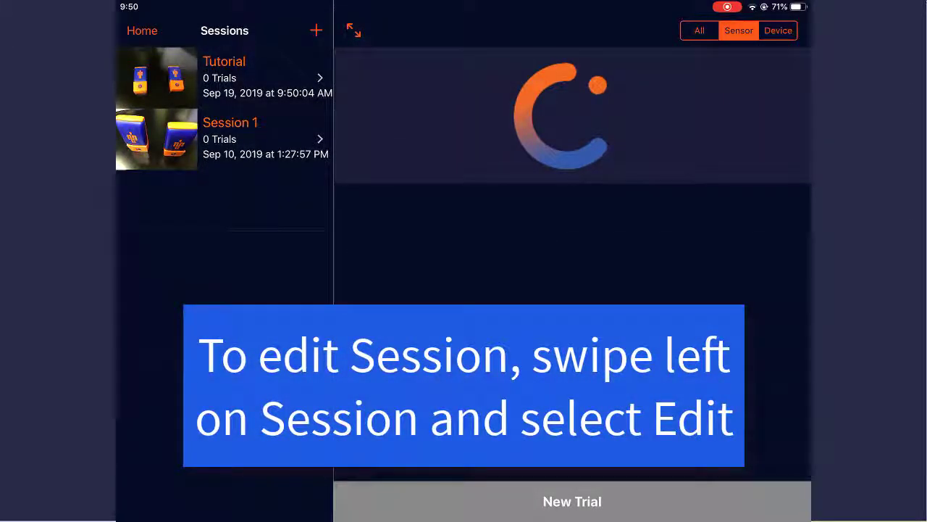
# Start a new trial named Trial01 in the Tutorial session
pyautogui.moveTo(290, 78)
pyautogui.mouseDown()
pyautogui.moveTo(137, 77)
pyautogui.moveTo(290, 77)
pyautogui.mouseUp()
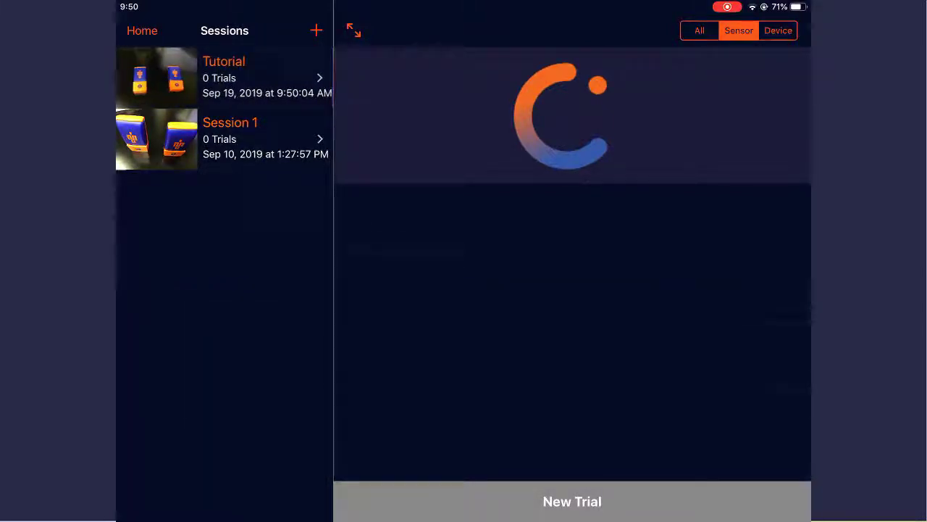
pyautogui.click(261, 78)
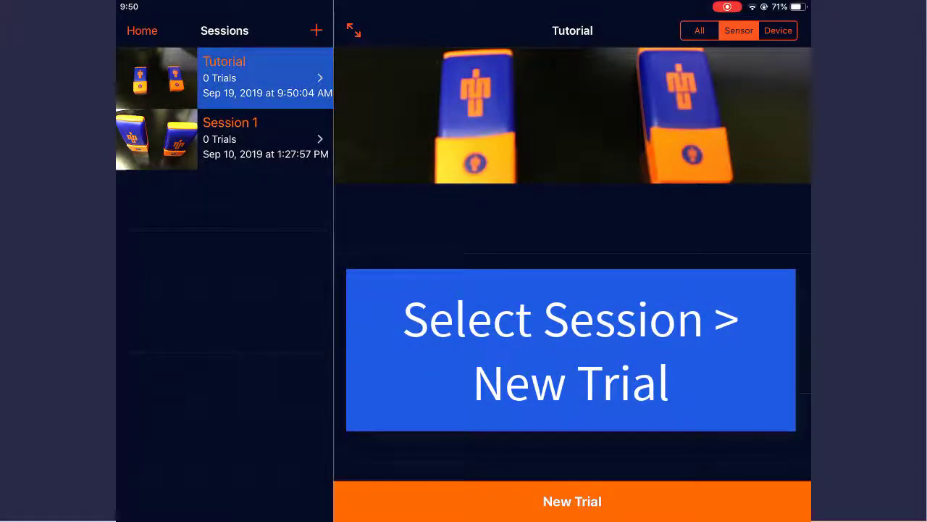
pyautogui.click(572, 501)
pyautogui.write('T')
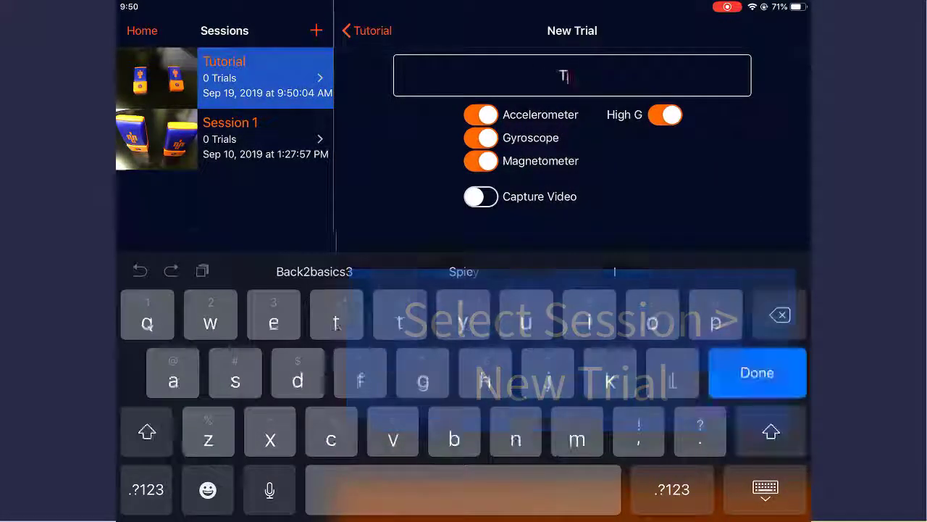
pyautogui.write('rial')
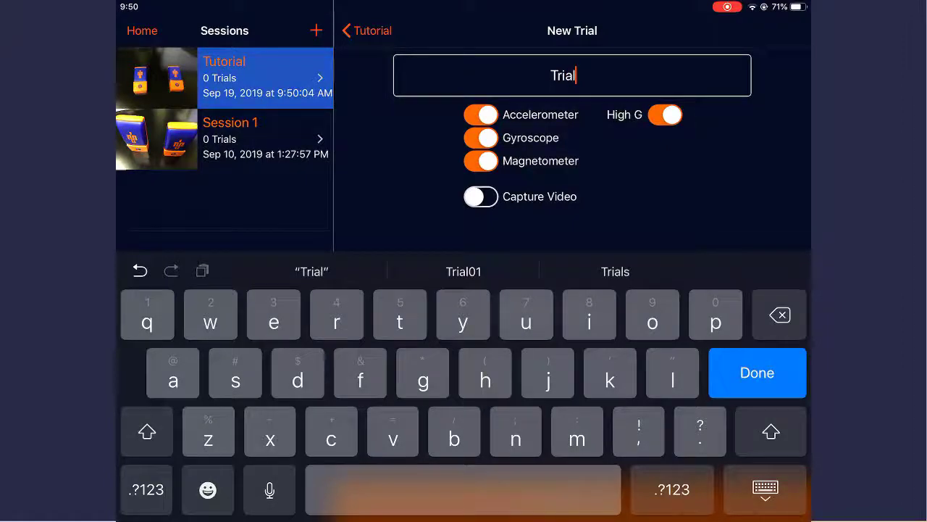
pyautogui.click(673, 489)
pyautogui.write('01')
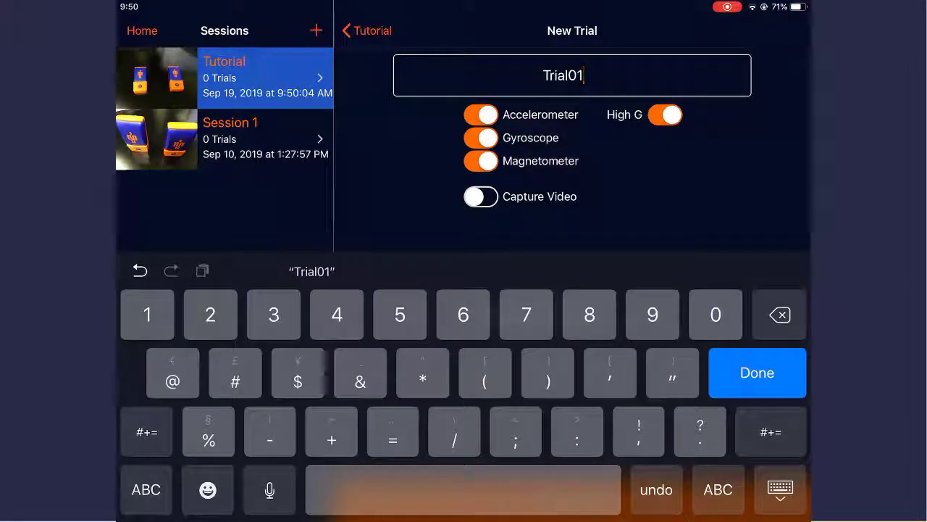
pyautogui.click(757, 372)
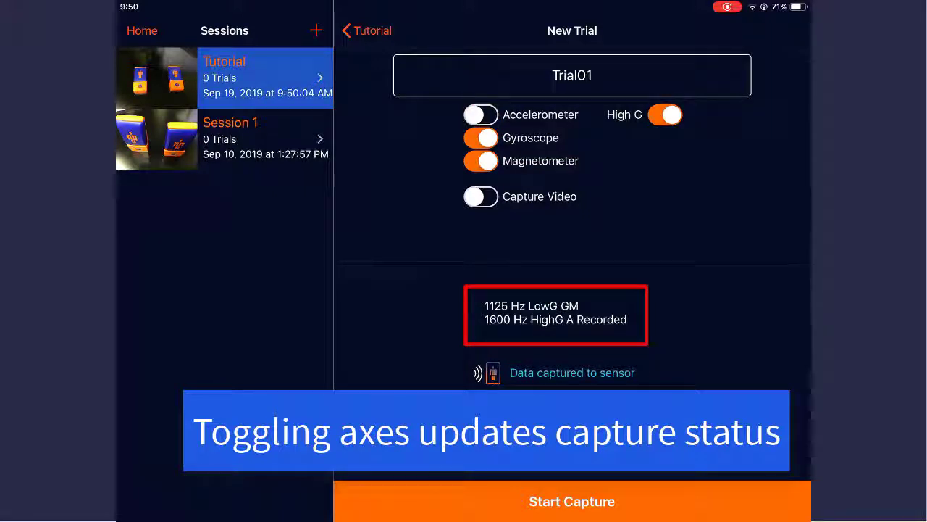
# Toggle Gyroscope and Accelerometer off and back on so all sensor data is recorded
pyautogui.click(480, 138)
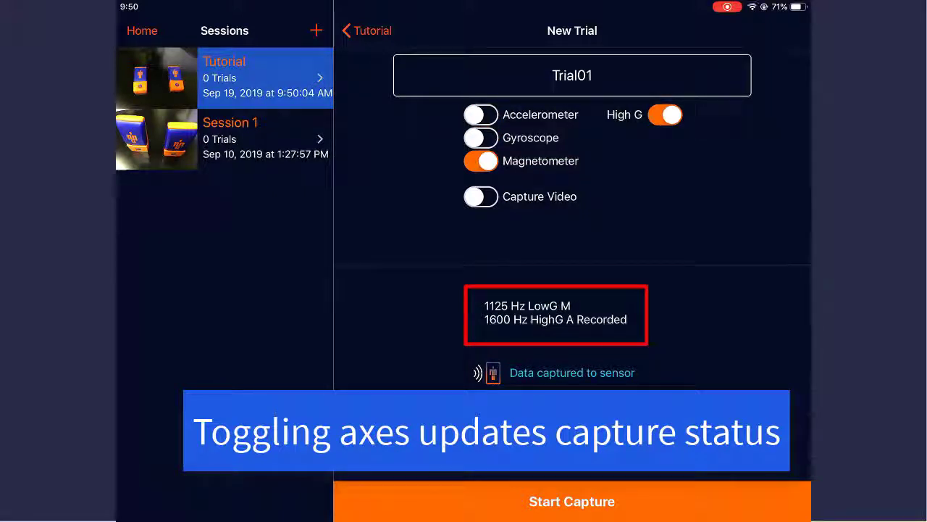
pyautogui.click(481, 137)
pyautogui.click(481, 115)
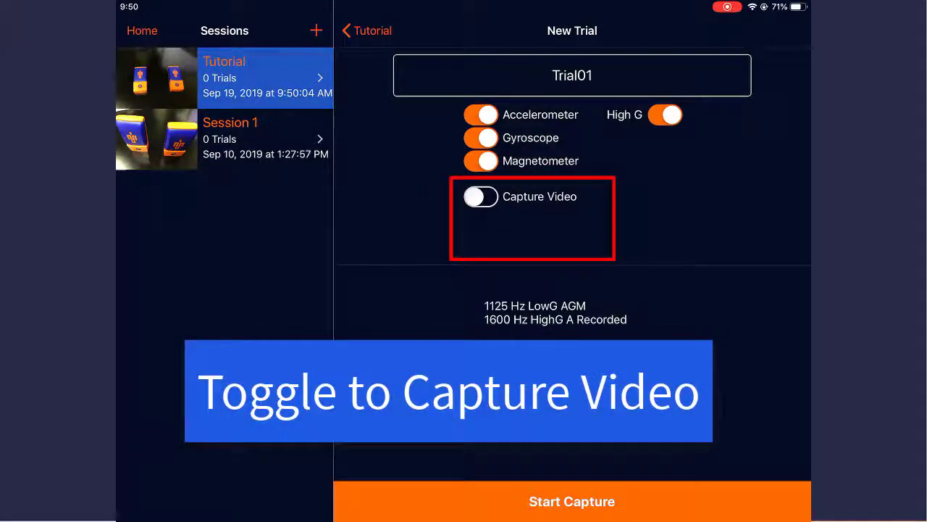
pyautogui.click(481, 196)
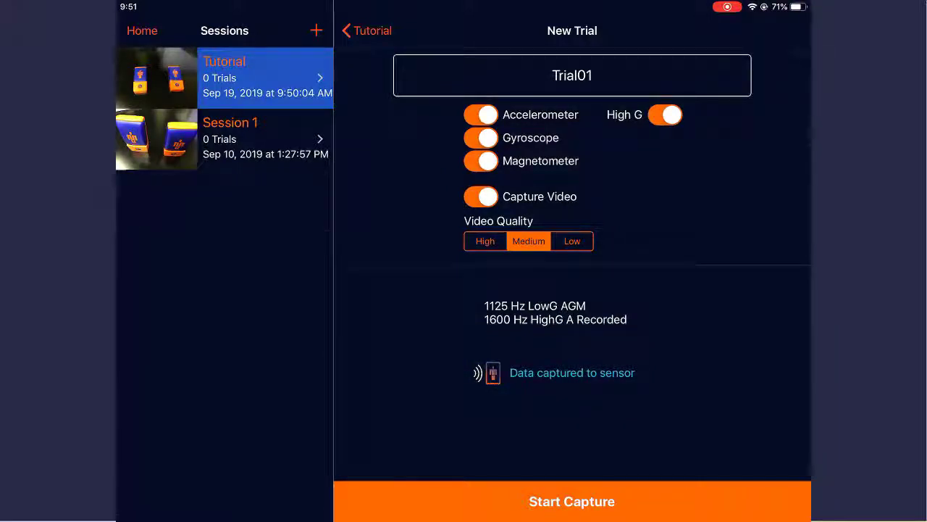
pyautogui.click(482, 196)
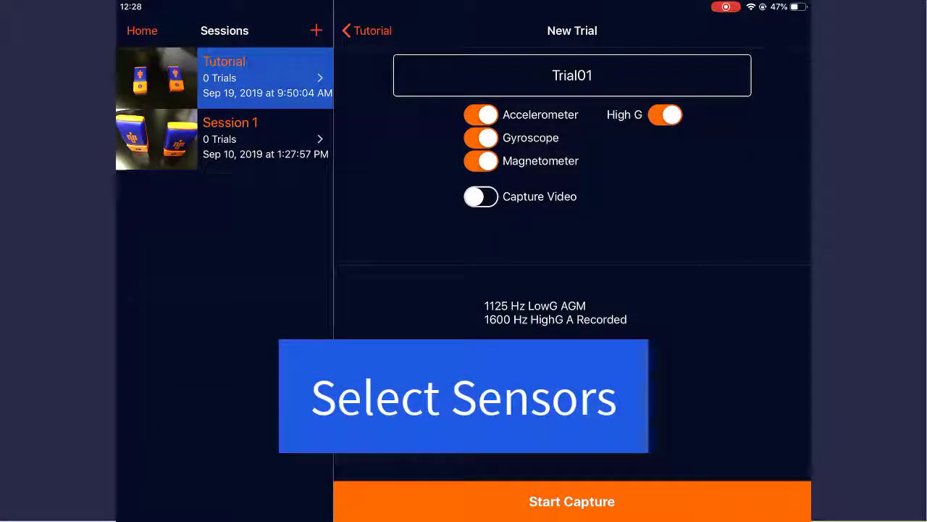
# Select sensors TS-00191 and TS-00289 by tapping and start capturing Trial01
pyautogui.click(572, 501)
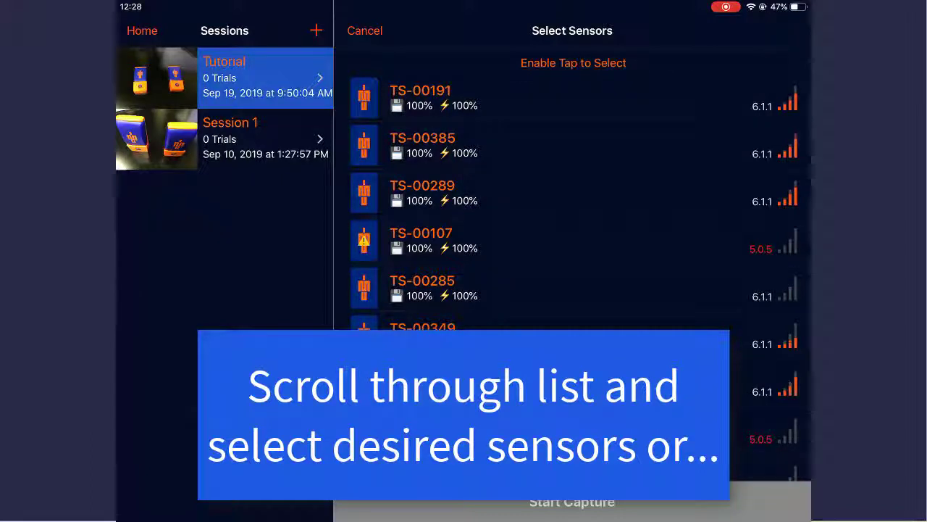
pyautogui.click(573, 62)
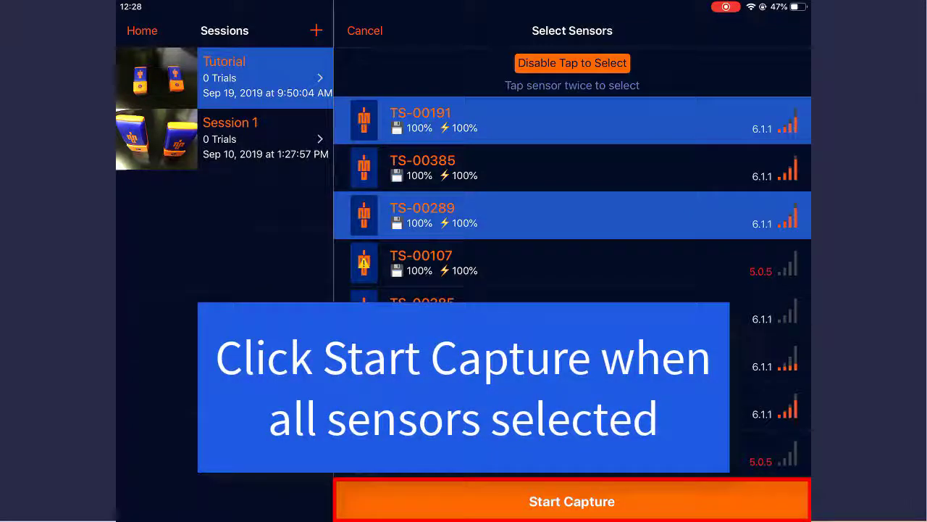
pyautogui.click(572, 501)
# Confirm the capture, check the trial notes, and return to the Tutorial session overview
pyautogui.click(571, 501)
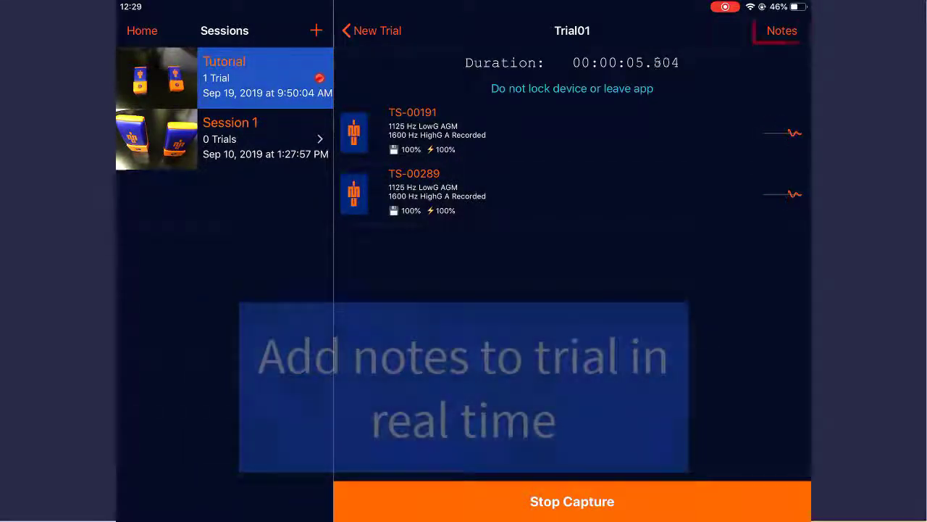
pyautogui.click(782, 31)
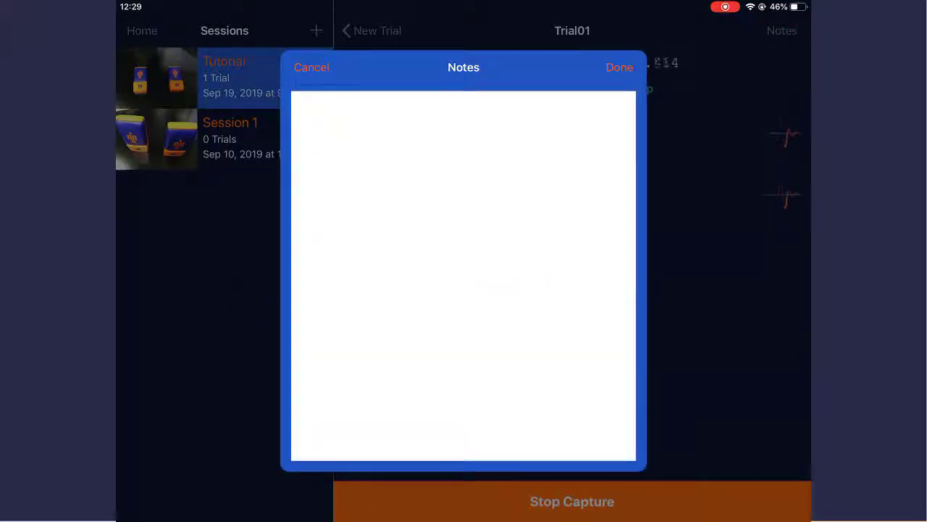
pyautogui.click(311, 67)
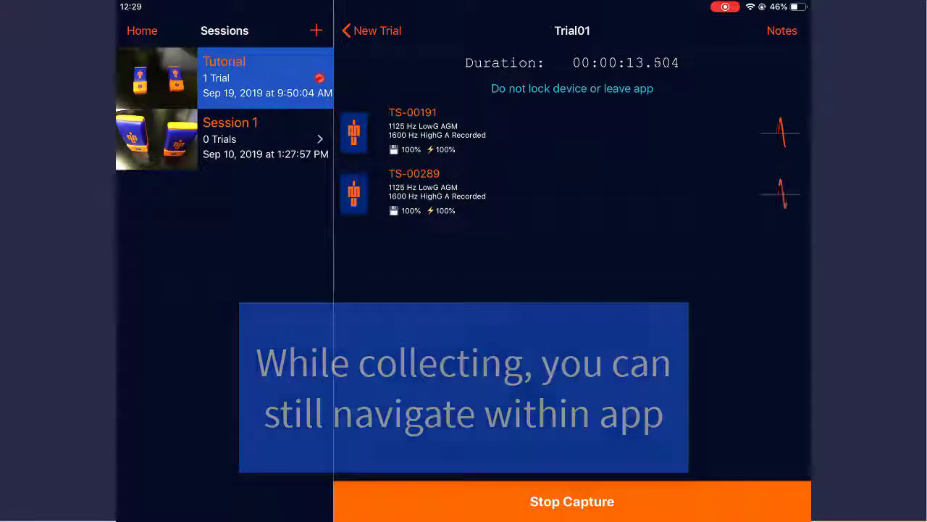
pyautogui.click(372, 30)
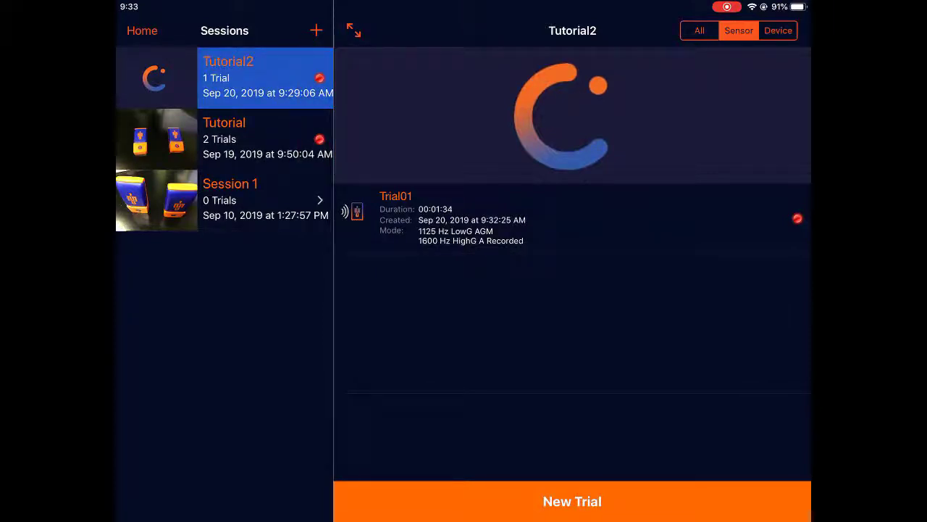
# Stop the running Tutorial2 Trial01 capture from the active trials overview
pyautogui.click(224, 138)
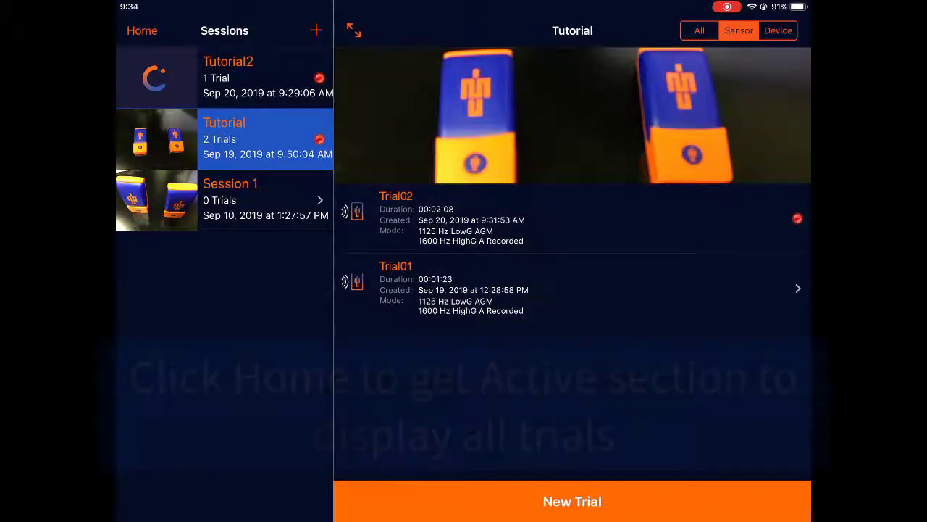
pyautogui.click(142, 30)
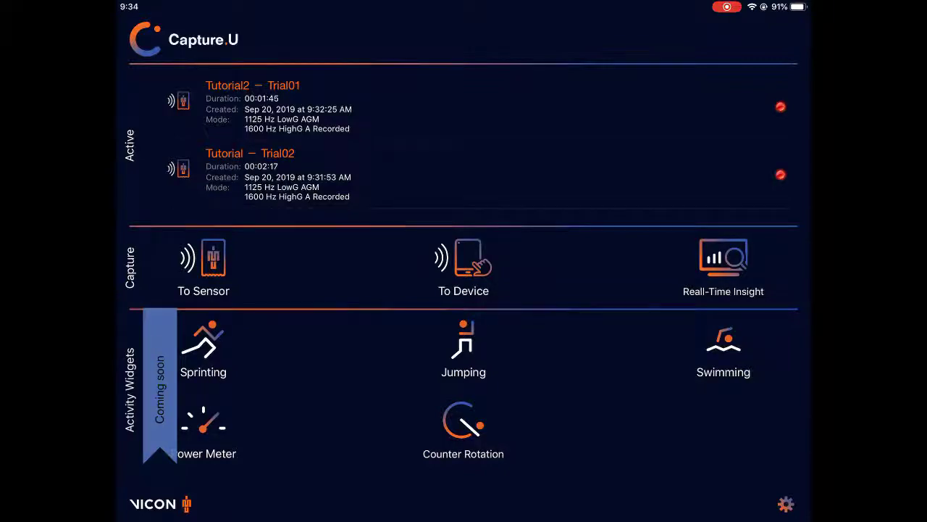
pyautogui.click(252, 86)
pyautogui.click(463, 501)
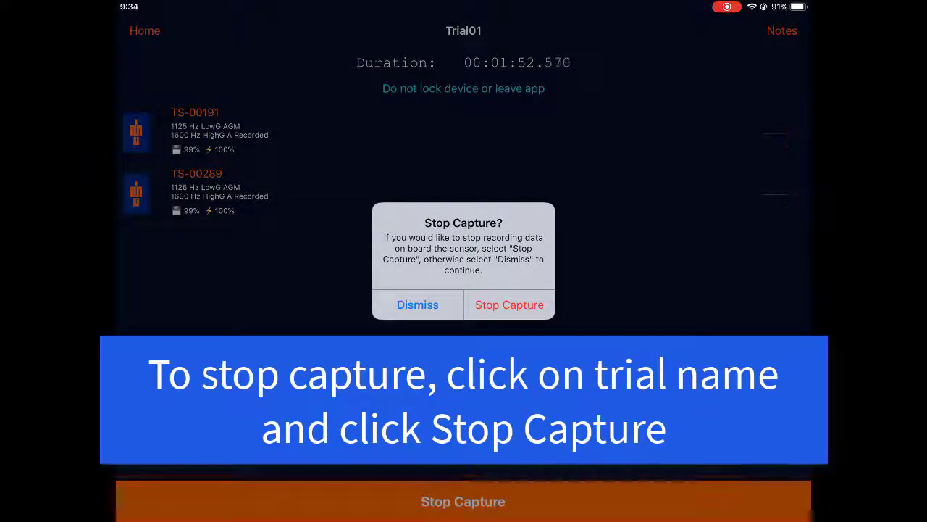
pyautogui.click(510, 304)
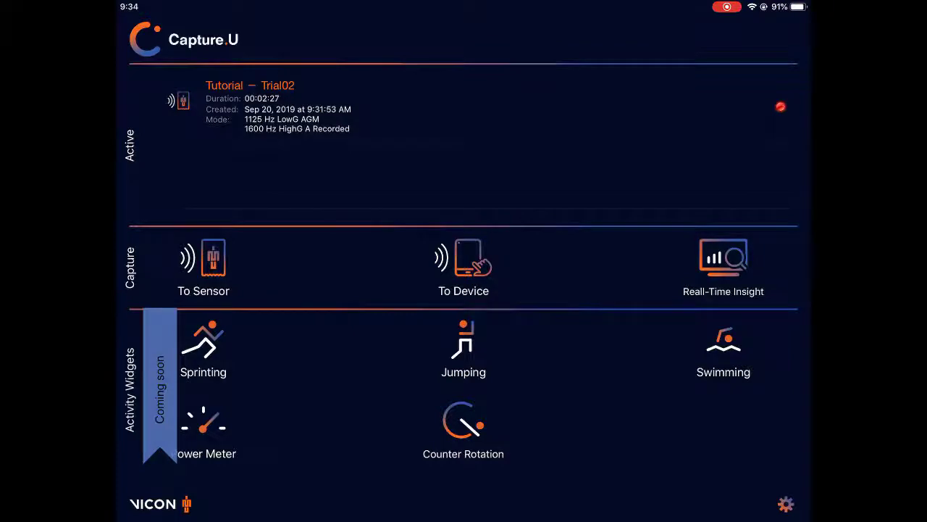
# Stop the running Trial02 capture in the Tutorial session
pyautogui.click(204, 265)
pyautogui.click(225, 138)
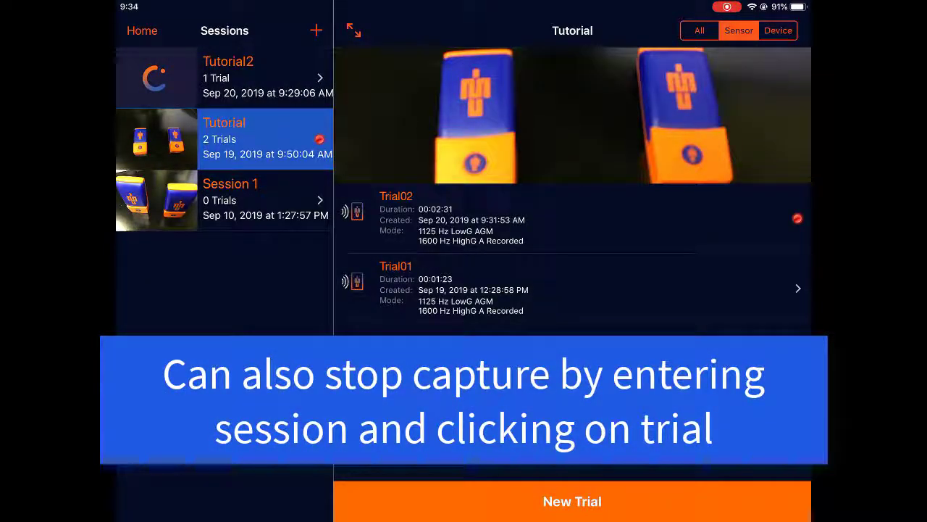
pyautogui.click(572, 217)
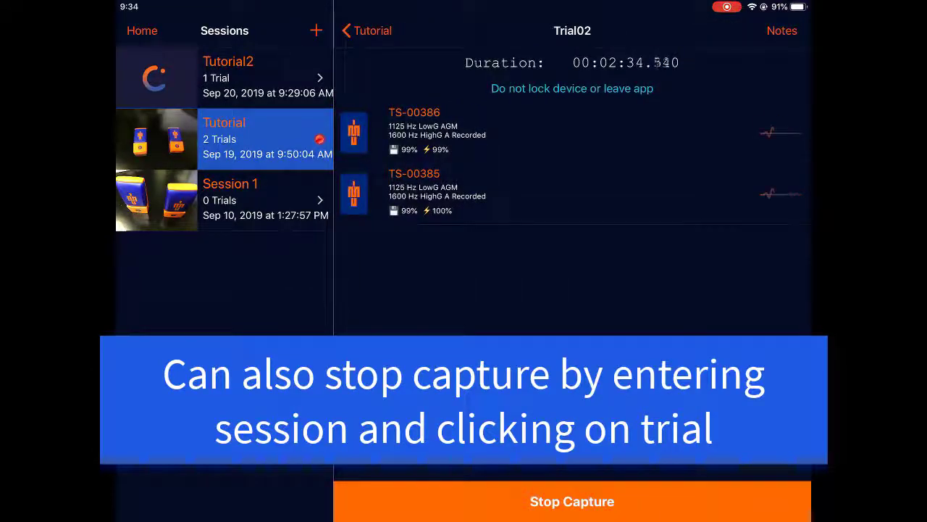
pyautogui.click(572, 501)
pyautogui.click(510, 304)
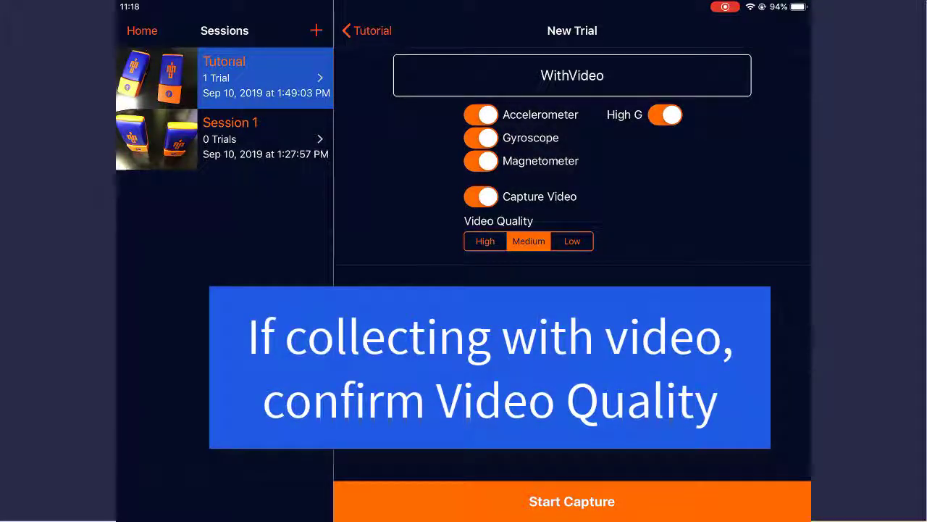
# Capture the WithVideo trial from sensors TS-00191 and TS-00289, then stop it
pyautogui.click(572, 501)
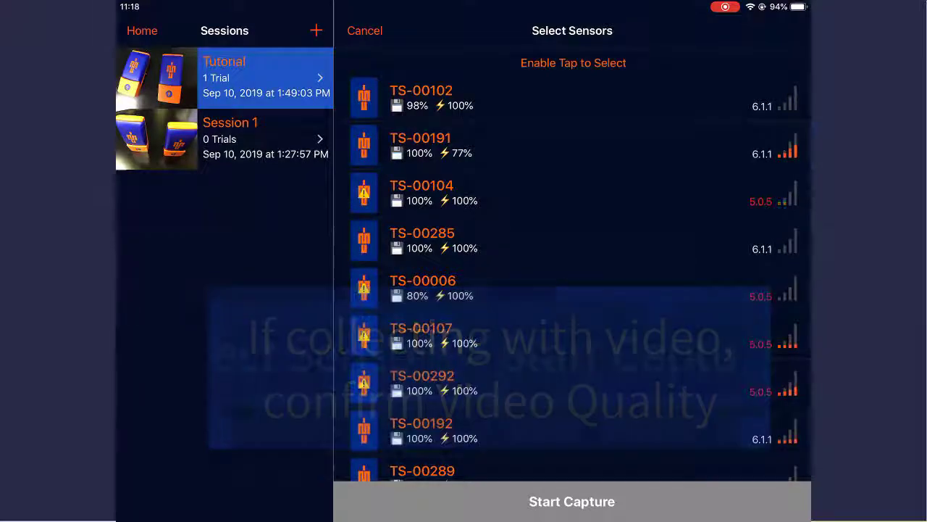
pyautogui.click(573, 146)
pyautogui.click(572, 471)
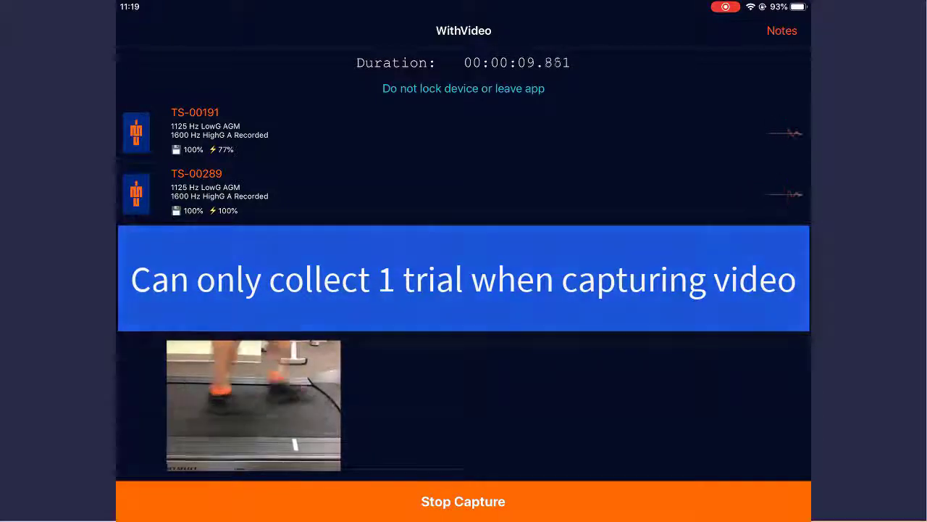
pyautogui.click(463, 500)
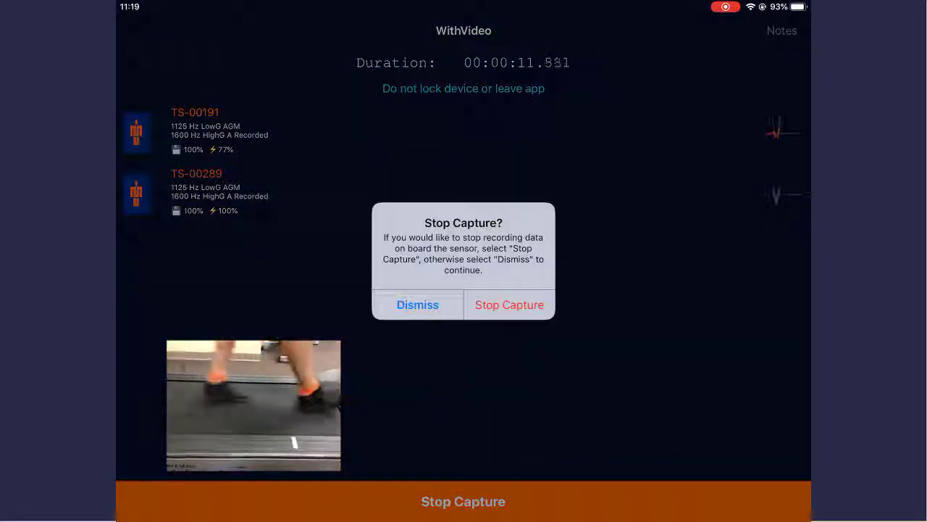
pyautogui.click(510, 304)
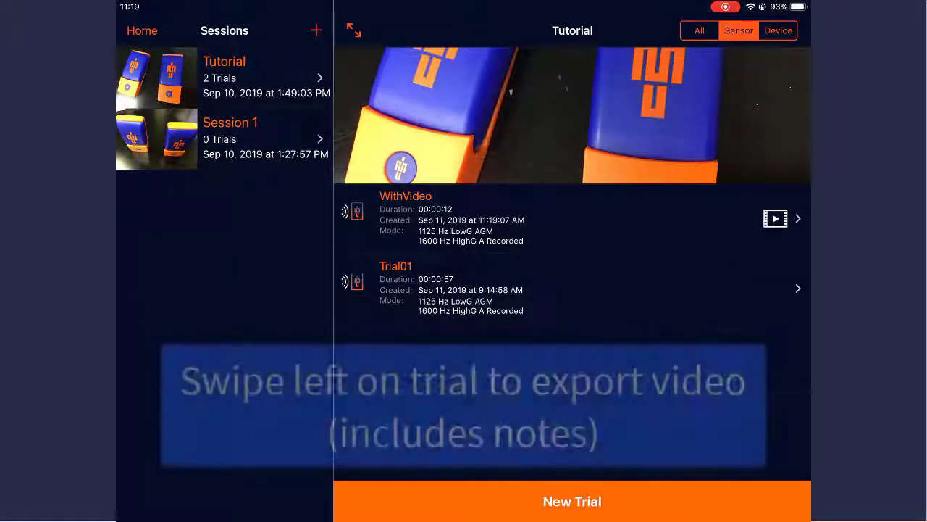
# Export the WithVideo trial including its recorded video to the share sheet
pyautogui.moveTo(579, 218); pyautogui.dragTo(405, 218)
pyautogui.click(733, 217)
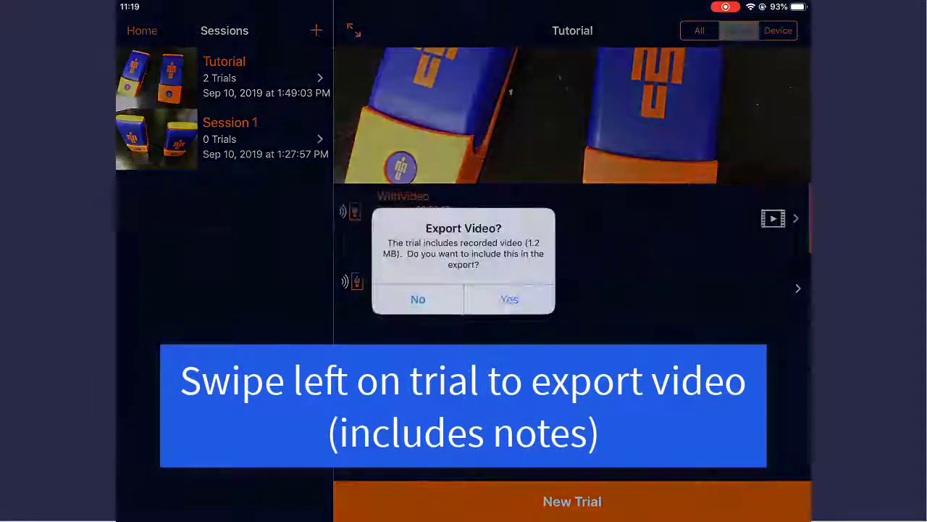
pyautogui.click(509, 299)
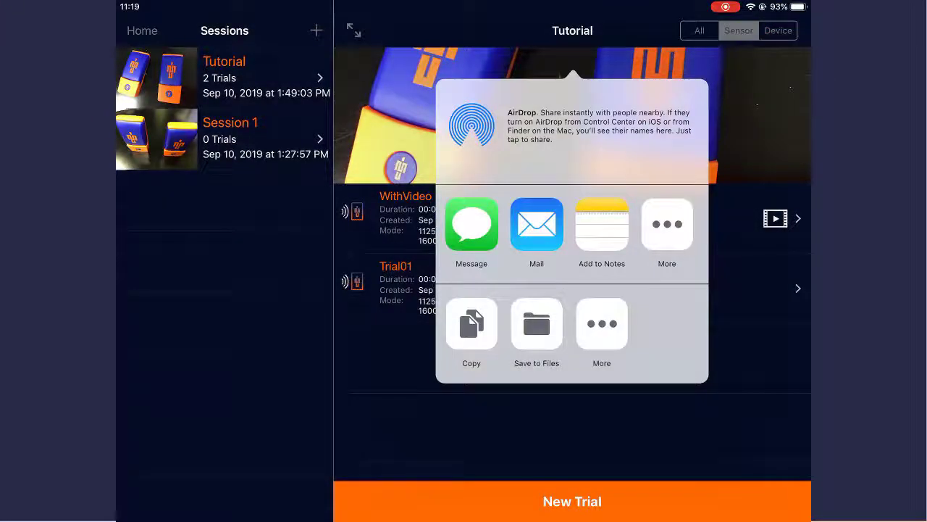